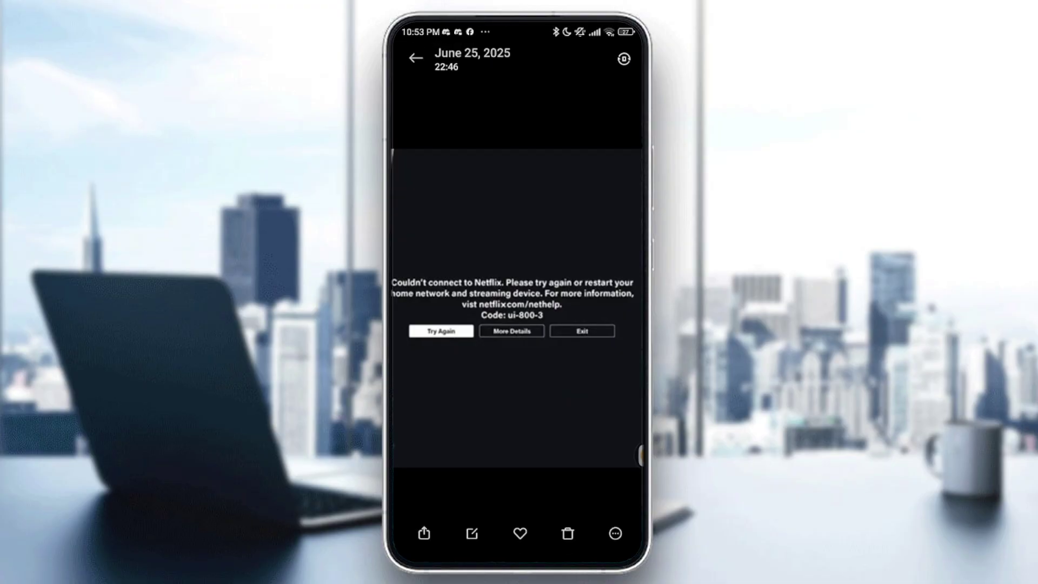
Remove Netflix from recent apps, return home, and relaunch Netflix from the next app page
{"action": "left_click_drag", "start_coordinate": [519, 563], "coordinate": [519, 365]}
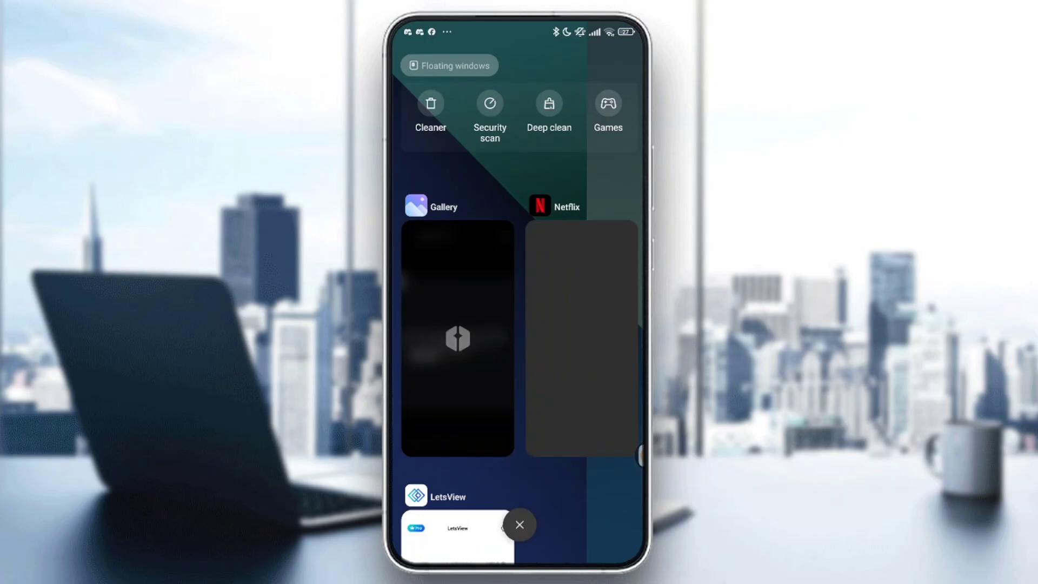
{"action": "left_click_drag", "start_coordinate": [582, 341], "coordinate": [540, 341]}
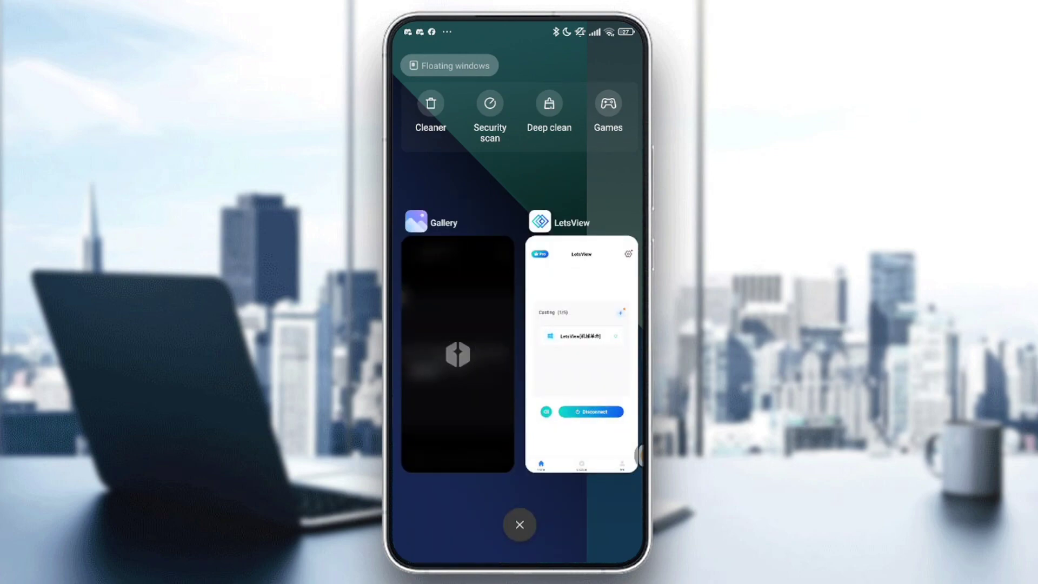
{"action": "left_click", "coordinate": [519, 524]}
{"action": "left_click_drag", "start_coordinate": [584, 325], "coordinate": [438, 325]}
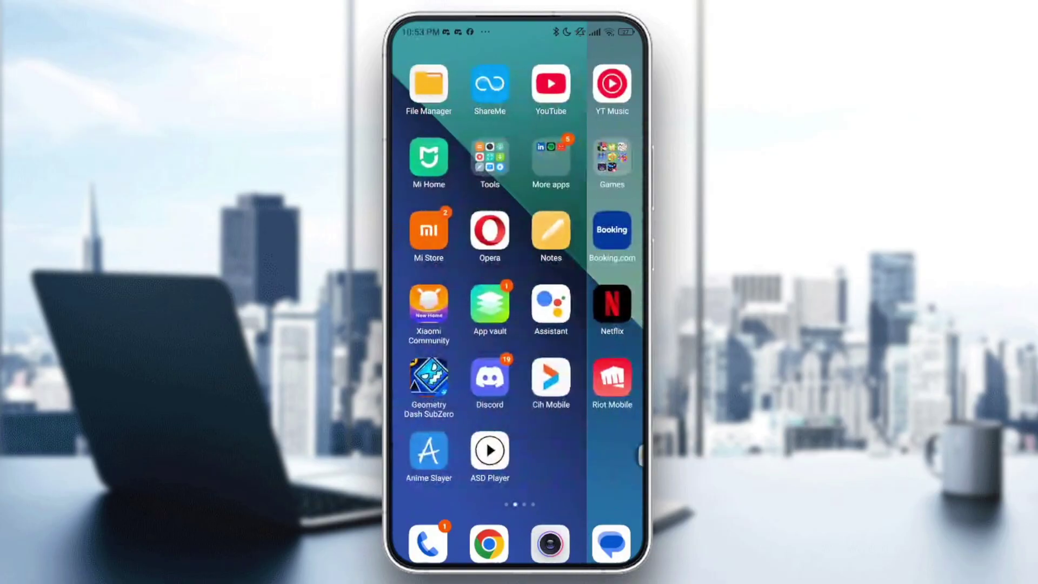
{"action": "left_click_drag", "start_coordinate": [622, 336], "coordinate": [633, 445]}
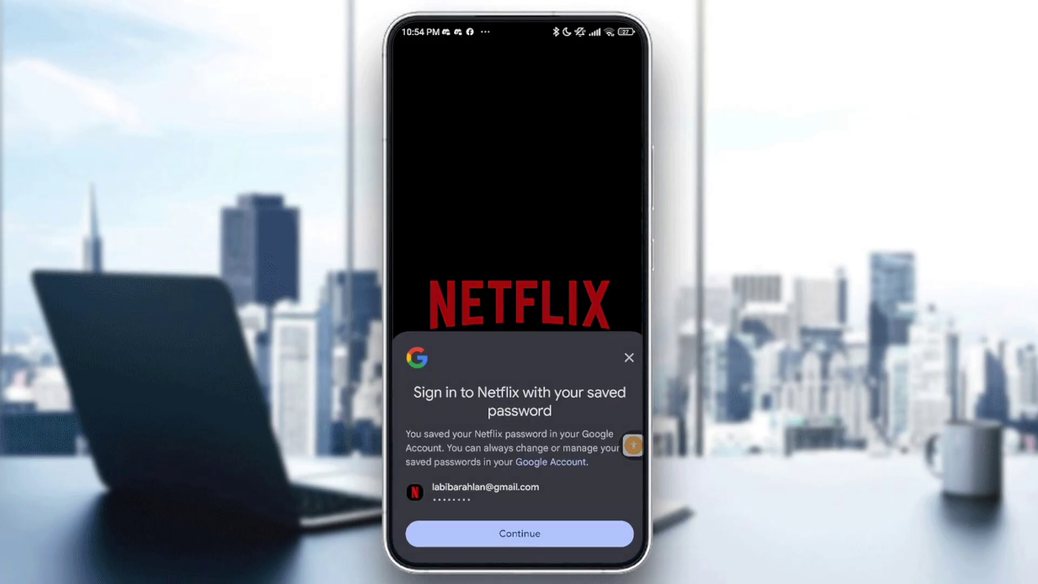
Bring up and dismiss the power-off menu, then leave Netflix for the home screen
{"action": "key", "text": "XF86PowerOff"}
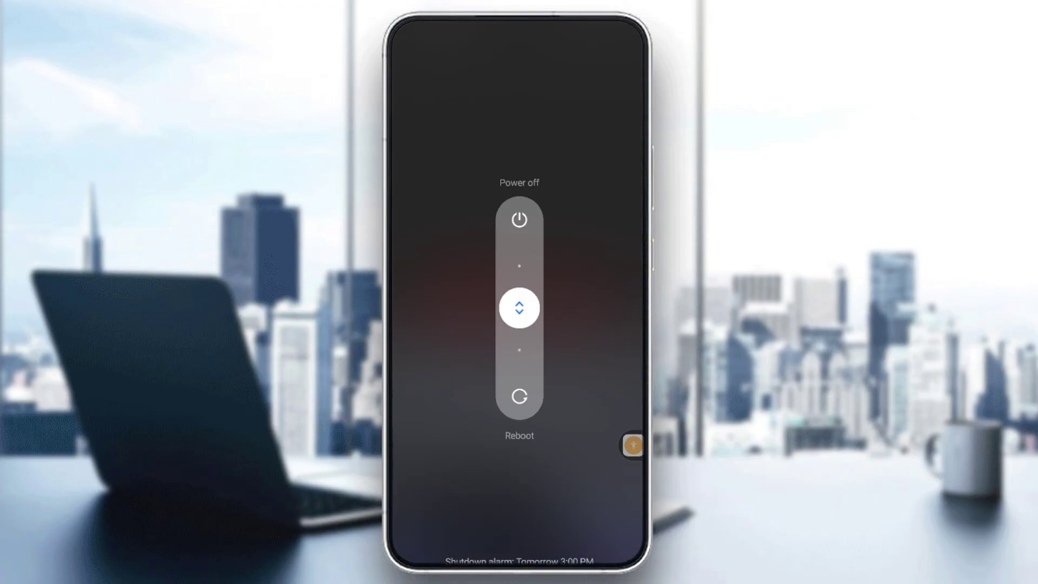
{"action": "key", "text": "Escape"}
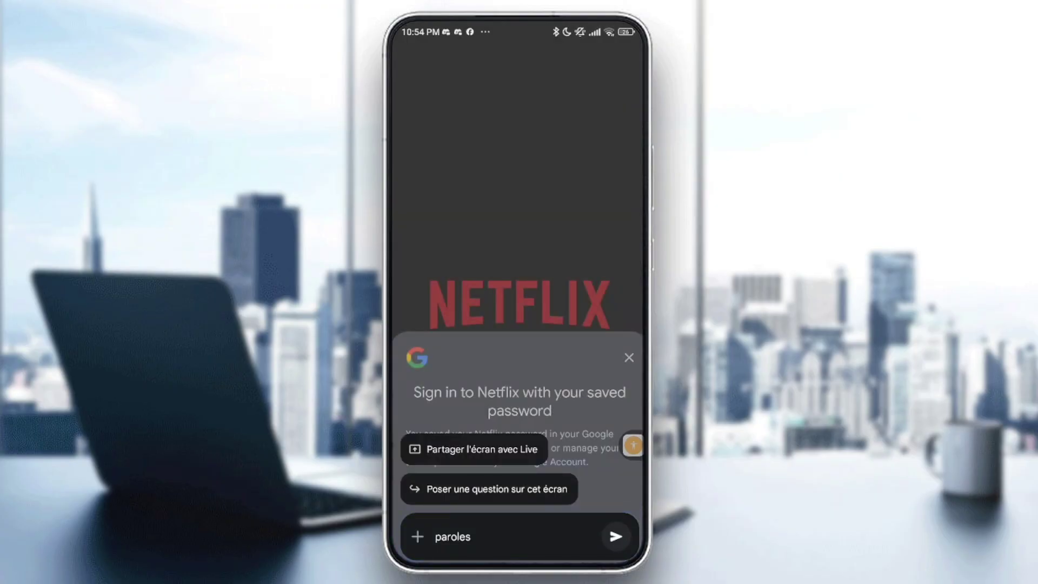
{"action": "key", "text": "super"}
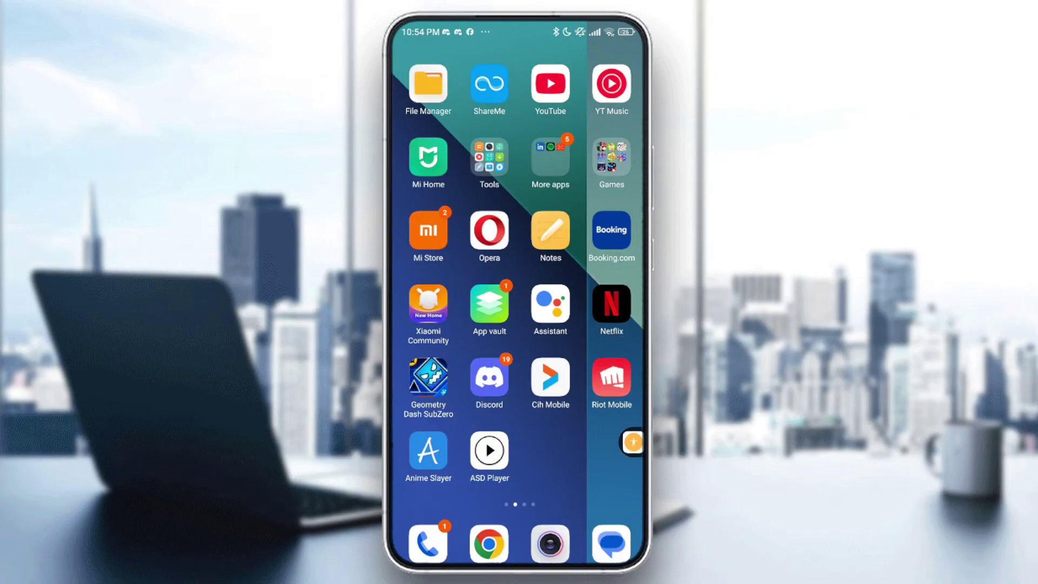
{"action": "scroll", "coordinate": [519, 293], "scroll_direction": "left", "scroll_amount": 5}
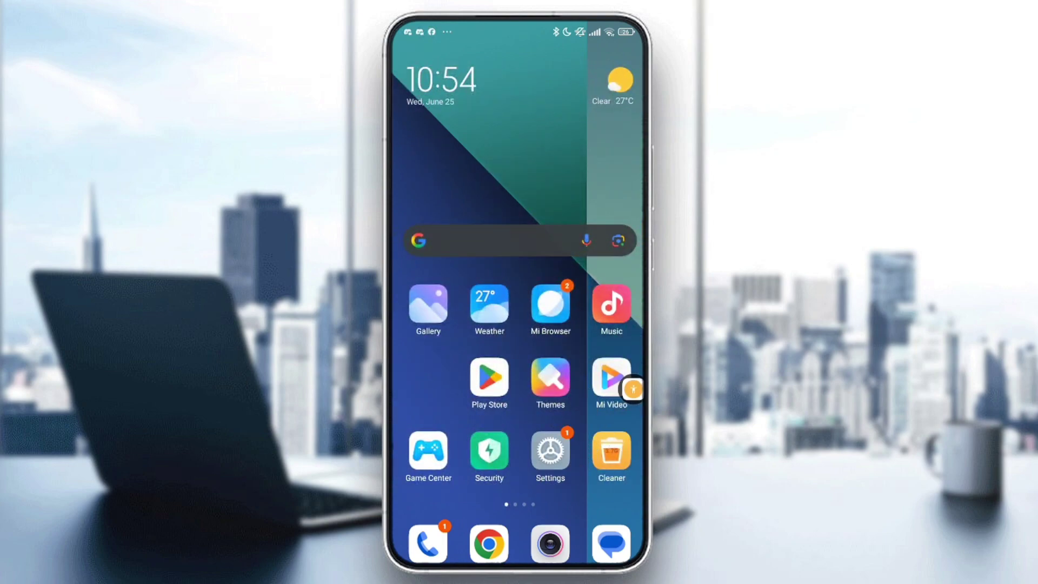
Launch Settings, enter the Apps section, and open the Manage apps list
{"action": "left_click", "coordinate": [550, 451]}
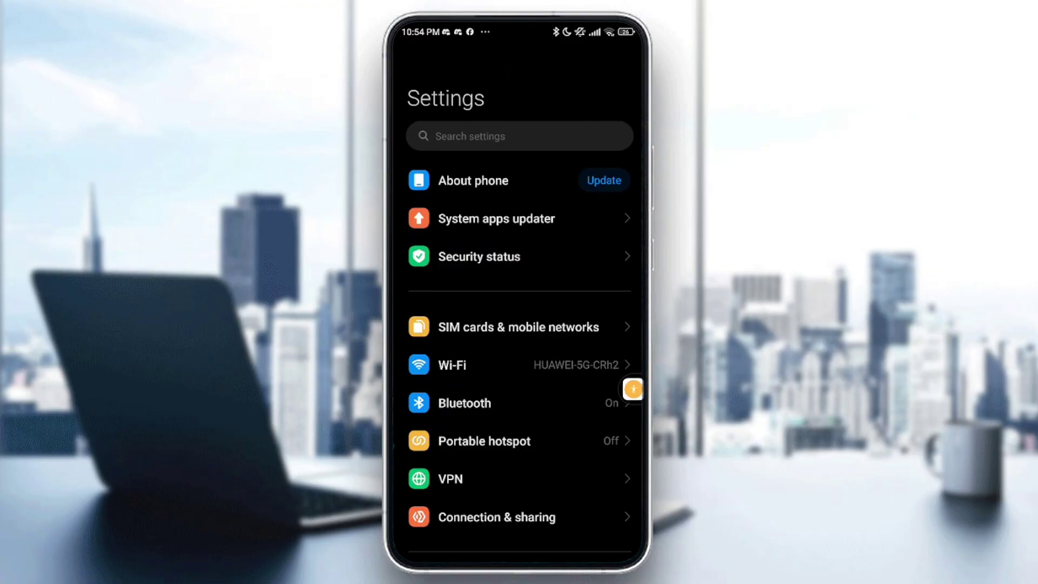
{"action": "scroll", "coordinate": [519, 325], "scroll_direction": "down", "scroll_amount": 5}
{"action": "scroll", "coordinate": [519, 325], "scroll_direction": "down", "scroll_amount": 10}
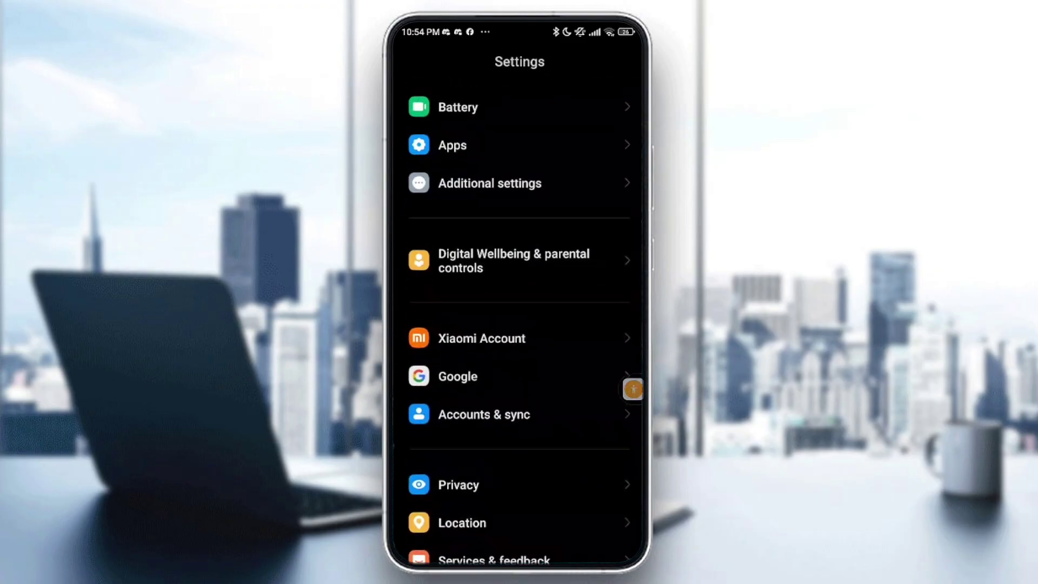
{"action": "scroll", "coordinate": [519, 324], "scroll_direction": "up", "scroll_amount": 3}
{"action": "scroll", "coordinate": [632, 389], "scroll_direction": "up", "scroll_amount": 2}
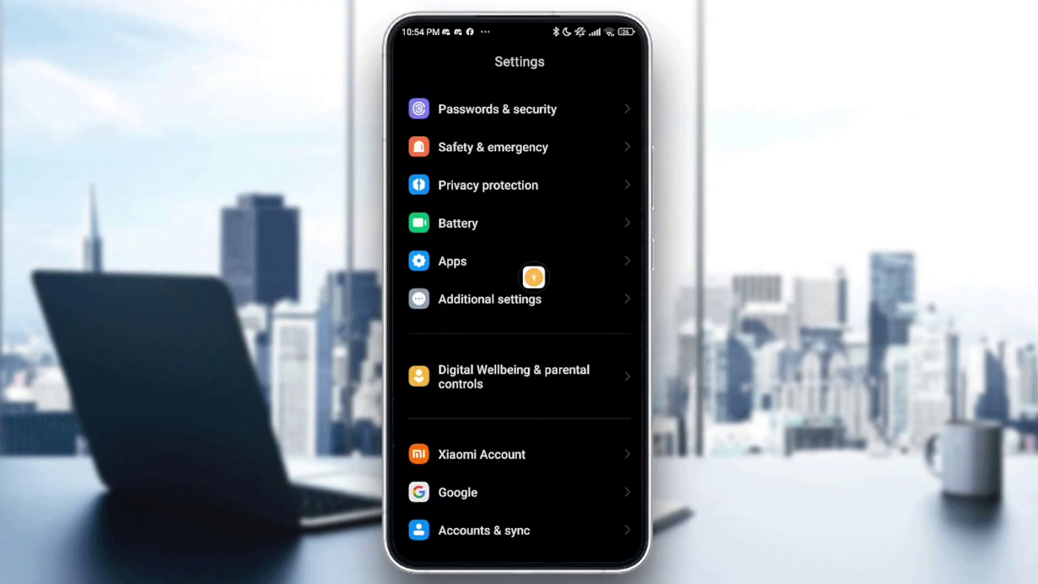
{"action": "left_click", "coordinate": [487, 261]}
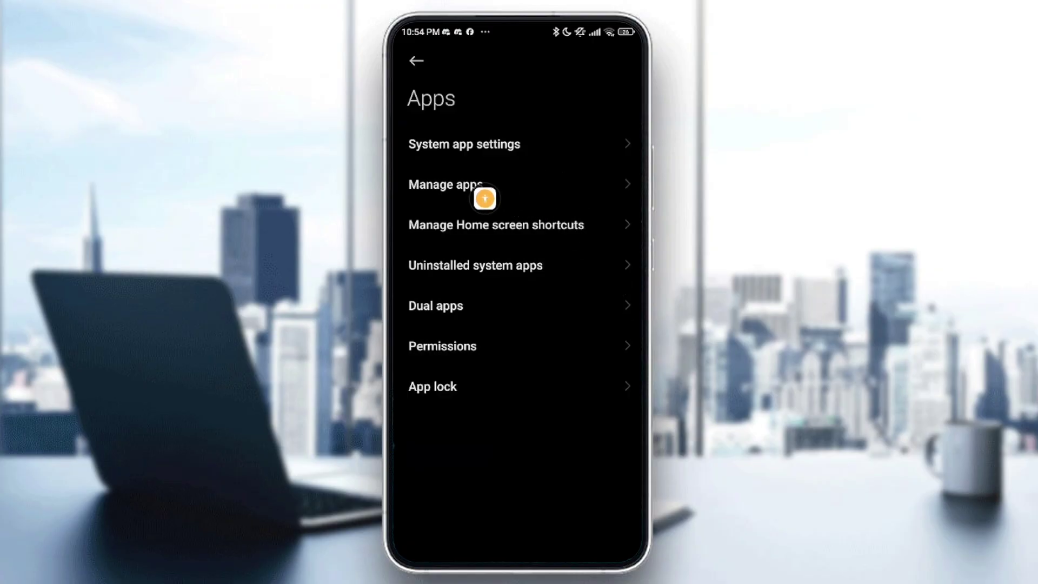
{"action": "left_click_drag", "start_coordinate": [545, 211], "coordinate": [485, 199]}
{"action": "left_click", "coordinate": [445, 184]}
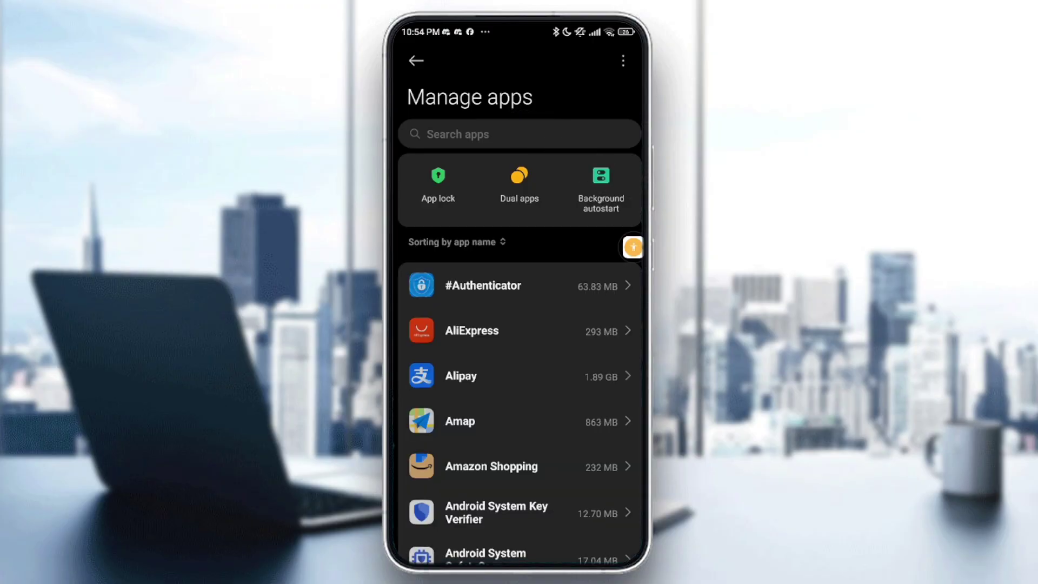
Search the installed apps for 'netflix' and open Netflix's app info page
{"action": "left_click", "coordinate": [487, 134]}
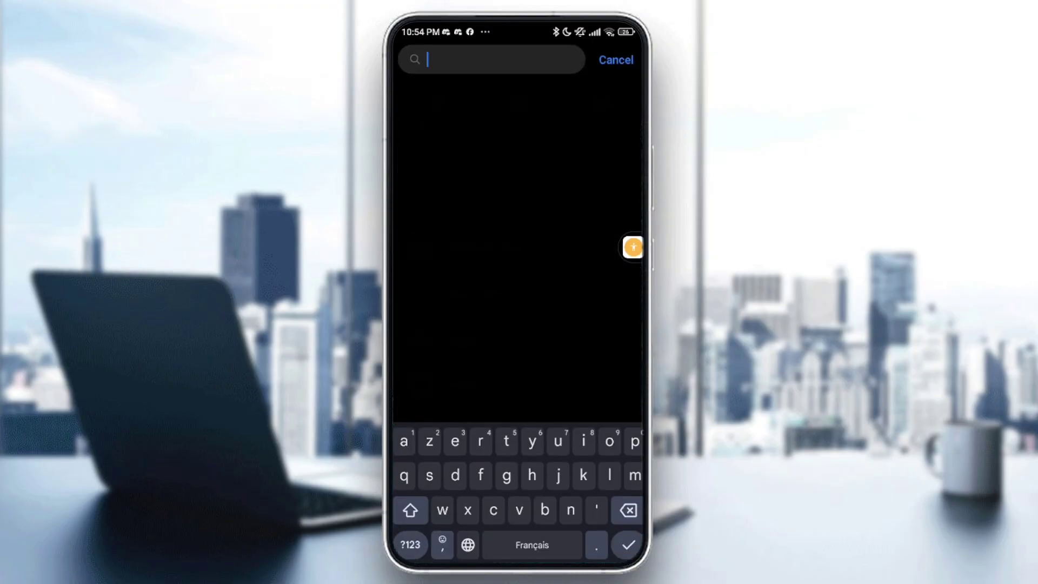
{"action": "type", "text": "netf"}
{"action": "key", "text": "BackSpace"}
{"action": "type", "text": "f"}
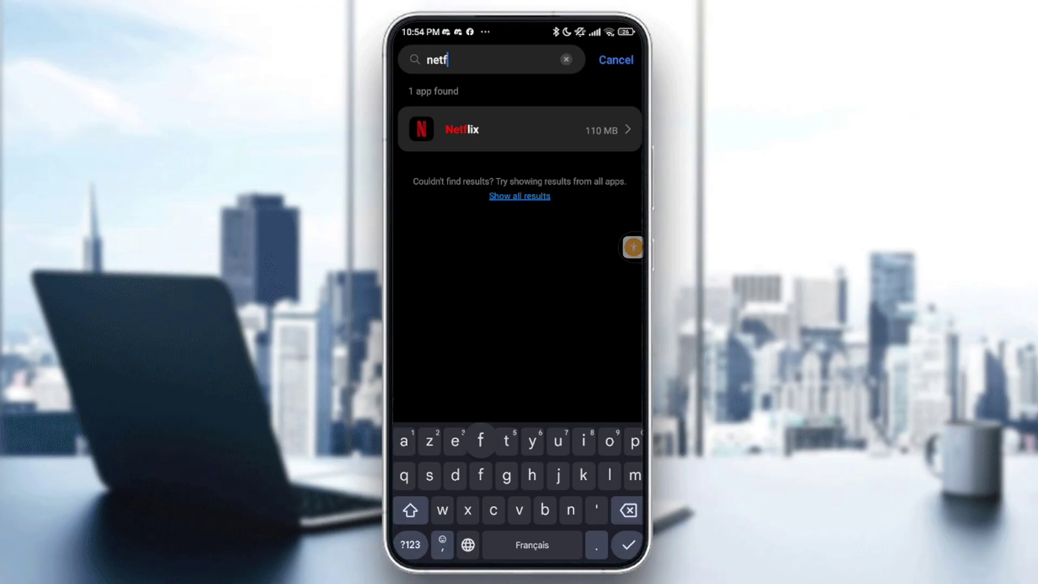
{"action": "type", "text": "lix"}
{"action": "left_click", "coordinate": [519, 129]}
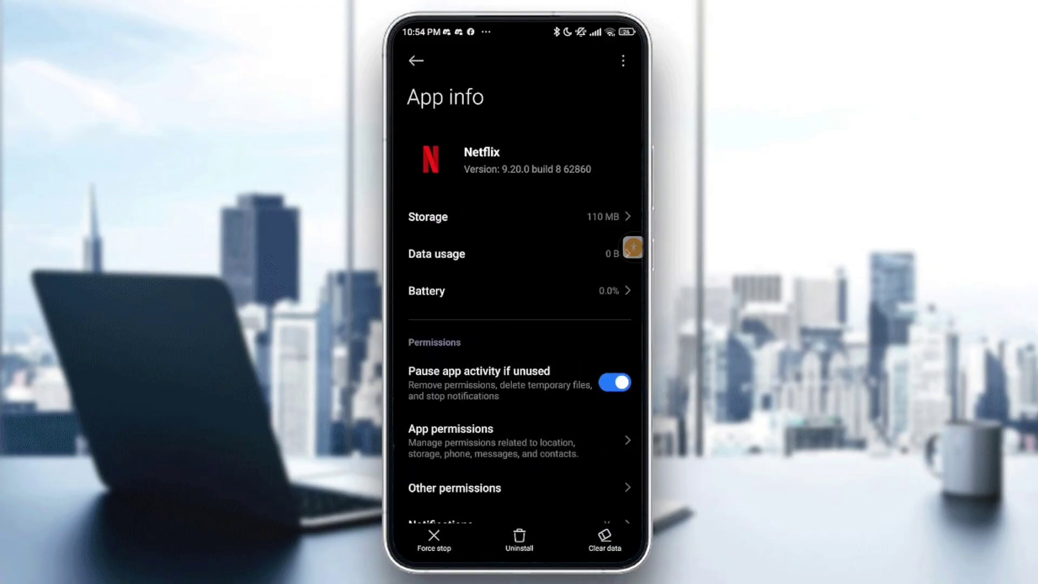
{"action": "mouse_move", "coordinate": [633, 248]}
{"action": "left_mouse_down"}
{"action": "mouse_move", "coordinate": [639, 238]}
{"action": "mouse_move", "coordinate": [529, 536]}
{"action": "left_mouse_up"}
Clear only Netflix's cache to 0 B, then go home and swipe to another app page
{"action": "left_click", "coordinate": [519, 216]}
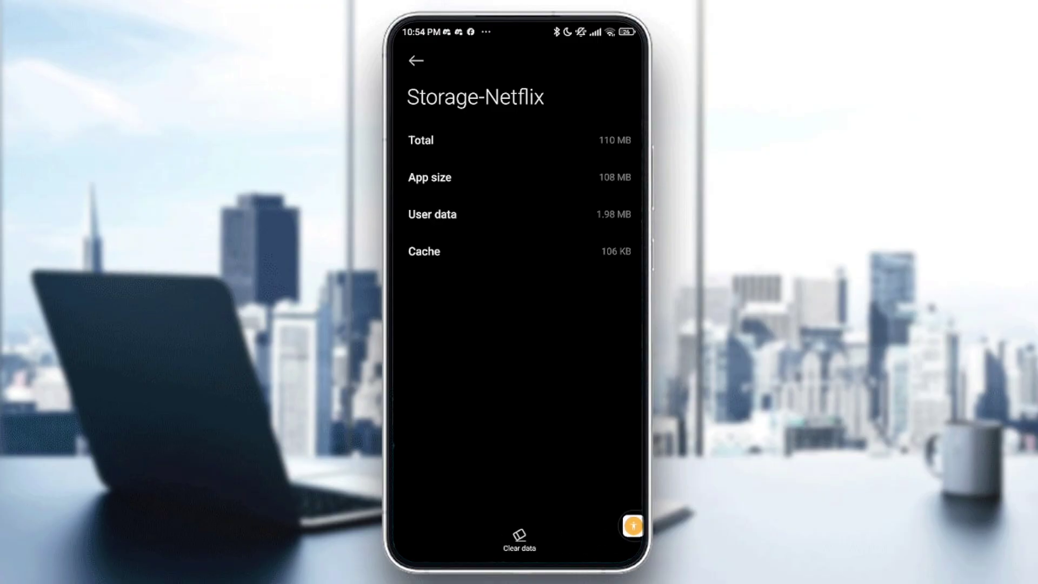
{"action": "left_click", "coordinate": [519, 540]}
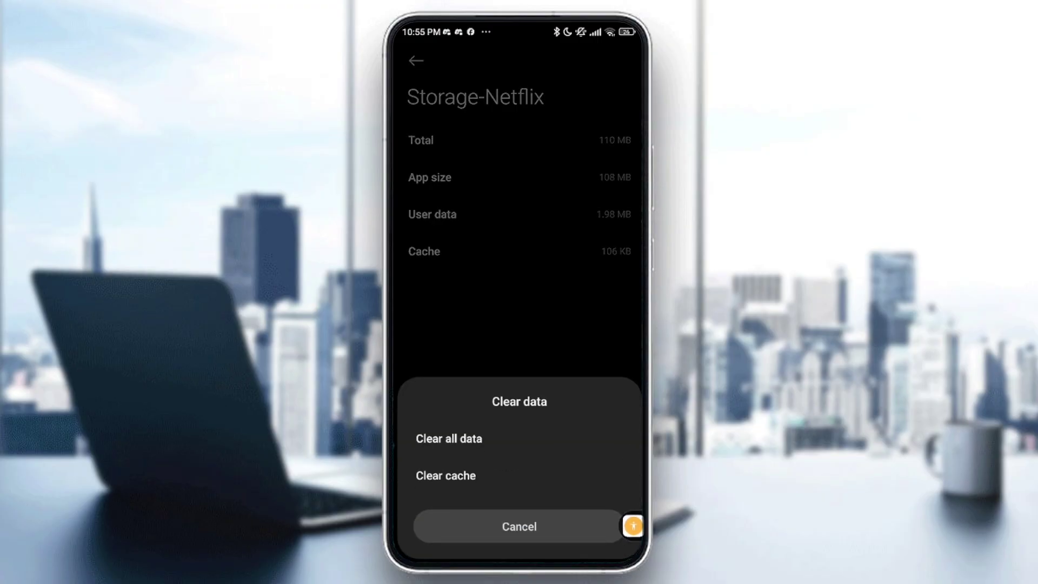
{"action": "left_click", "coordinate": [598, 479]}
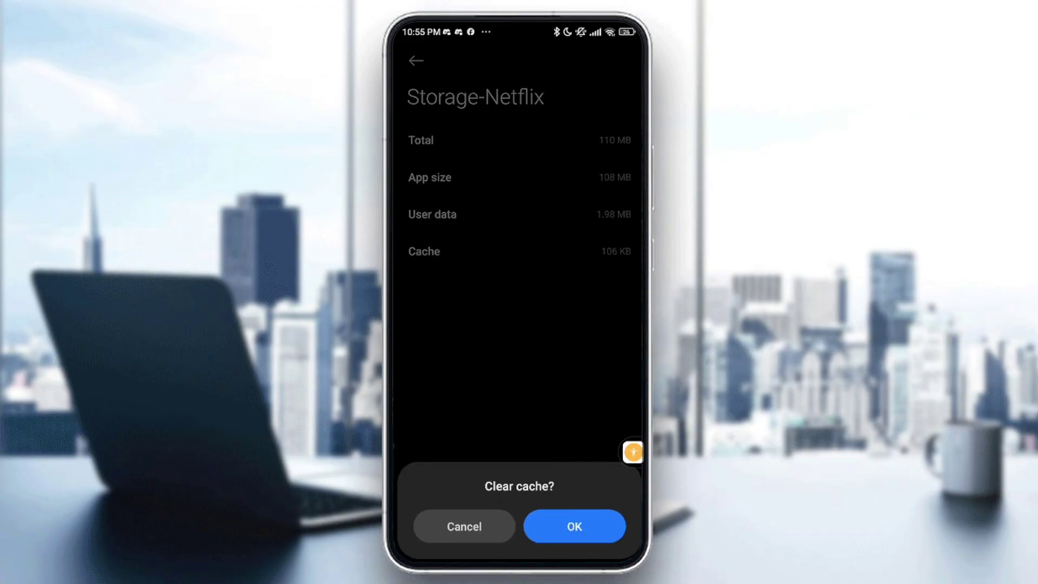
{"action": "left_click", "coordinate": [574, 527]}
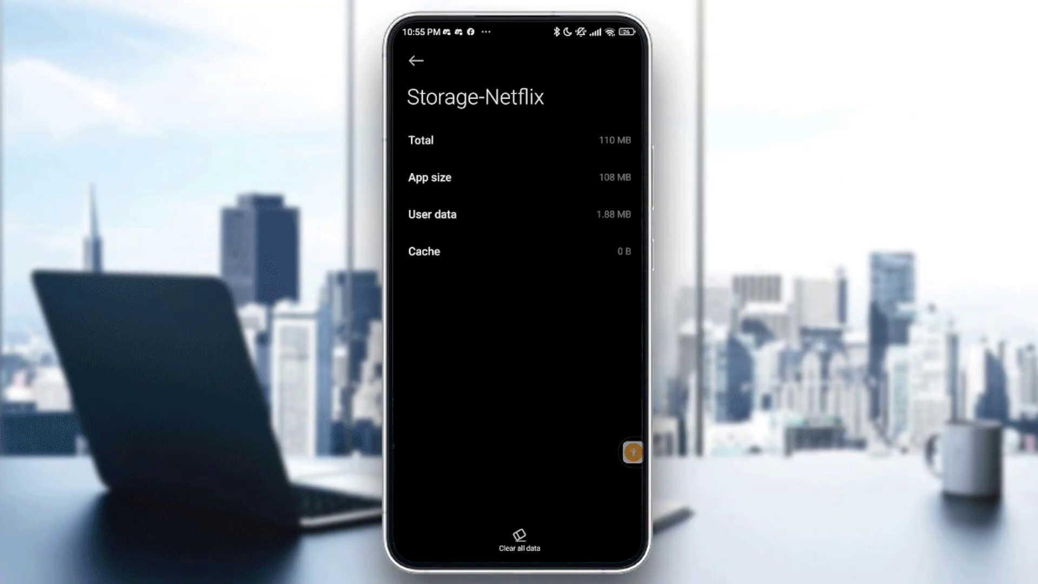
{"action": "key", "text": "Home"}
{"action": "left_click_drag", "start_coordinate": [616, 325], "coordinate": [422, 325]}
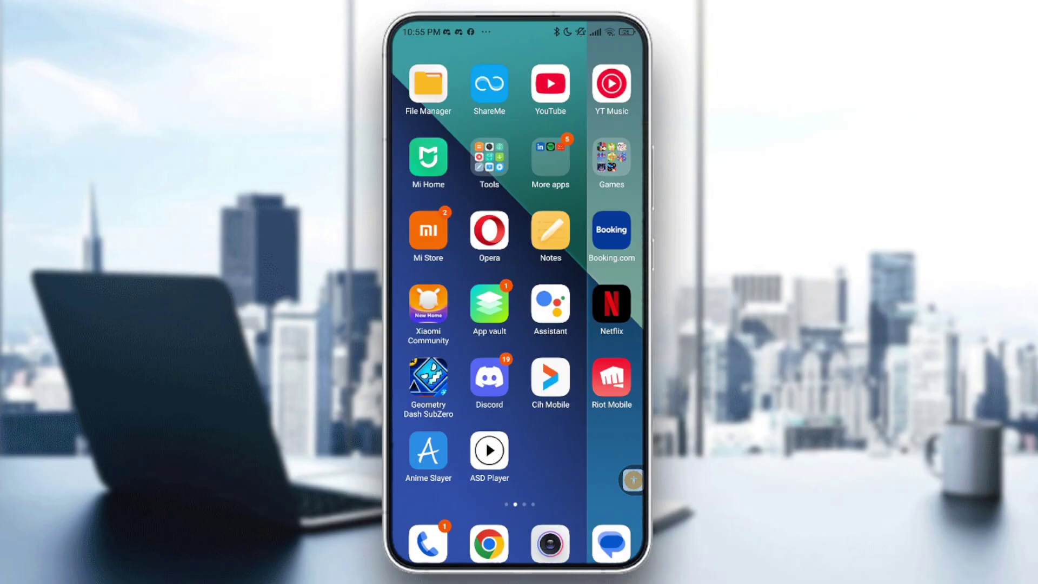
Launch Play Store from the first home page, search 'netflix', and open Netflix's details page
{"action": "left_click_drag", "start_coordinate": [438, 325], "coordinate": [617, 324]}
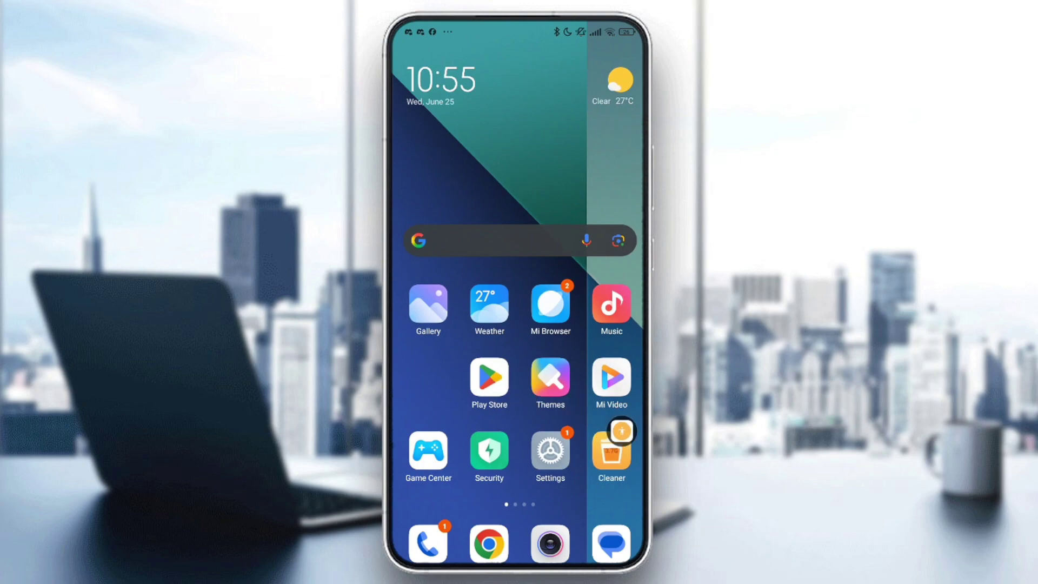
{"action": "left_click", "coordinate": [489, 377]}
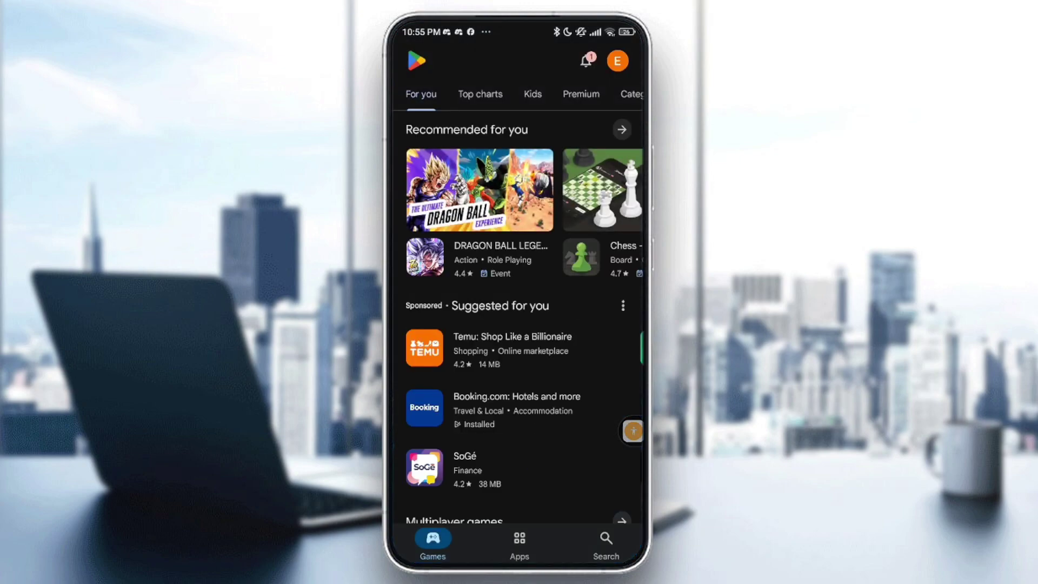
{"action": "left_click", "coordinate": [606, 538]}
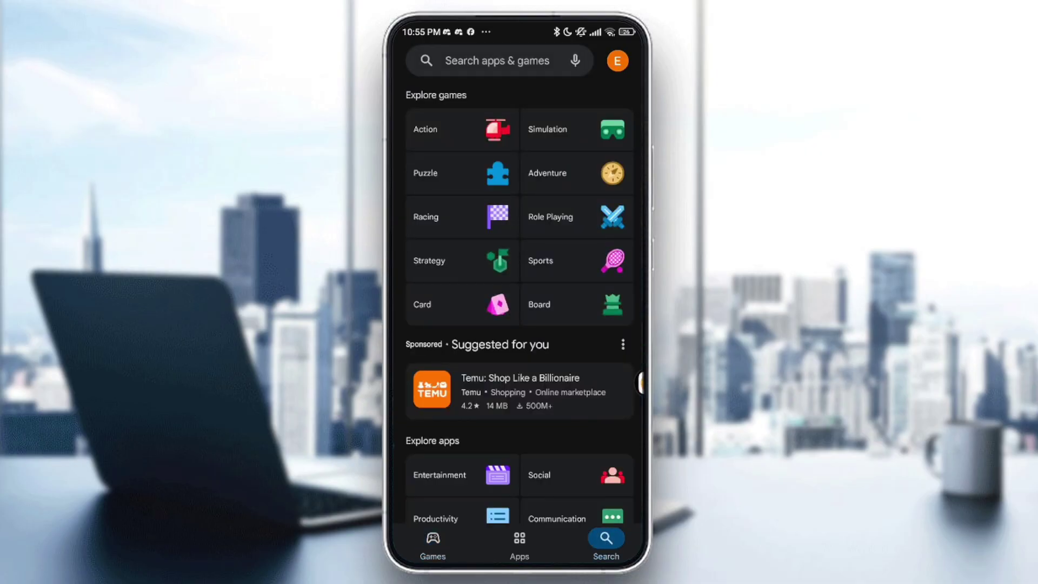
{"action": "left_click_drag", "start_coordinate": [641, 383], "coordinate": [633, 162]}
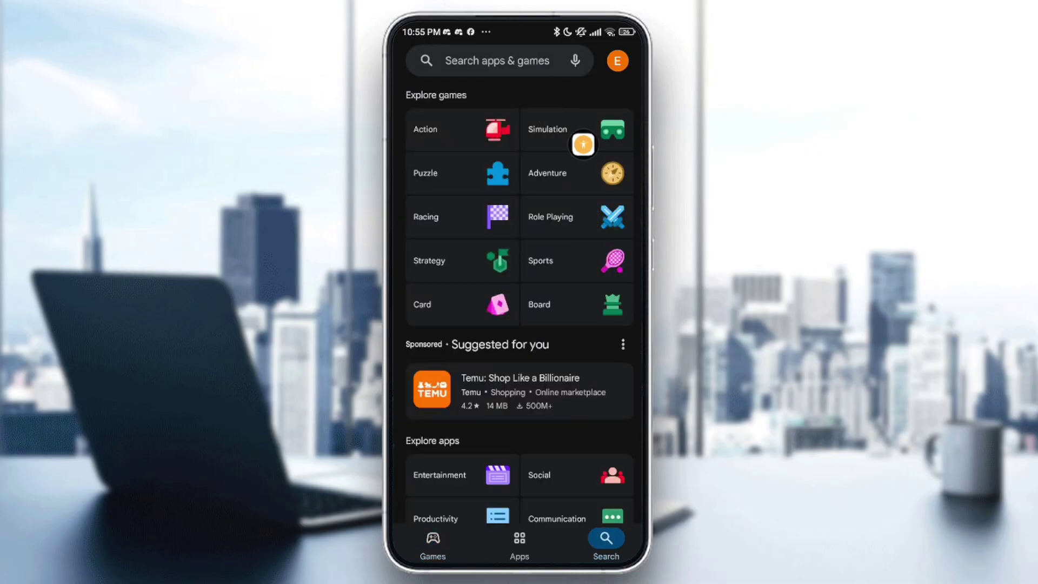
{"action": "left_click", "coordinate": [486, 60]}
{"action": "type", "text": "net"}
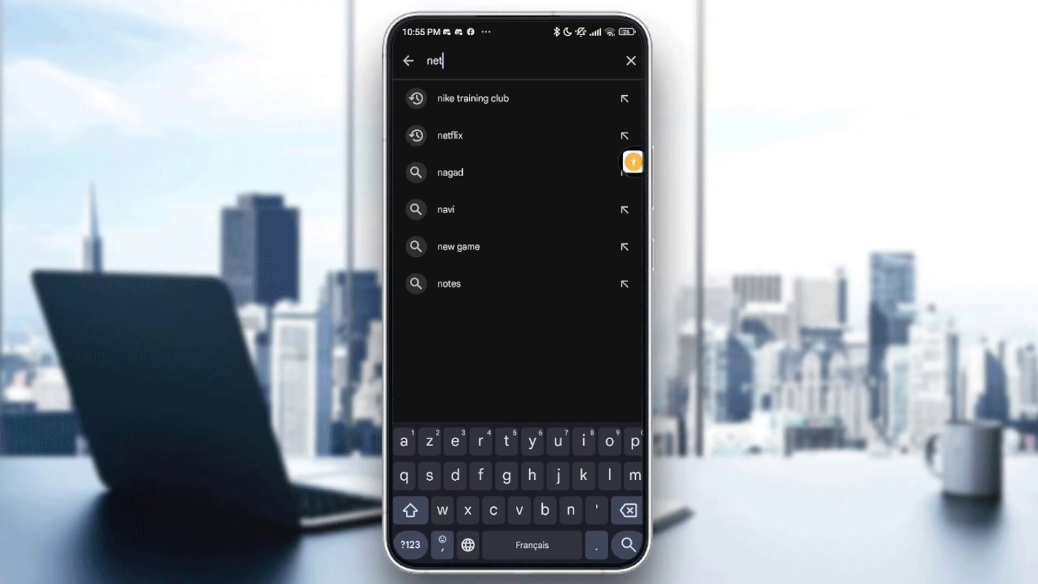
{"action": "type", "text": "flix"}
{"action": "left_click", "coordinate": [451, 99]}
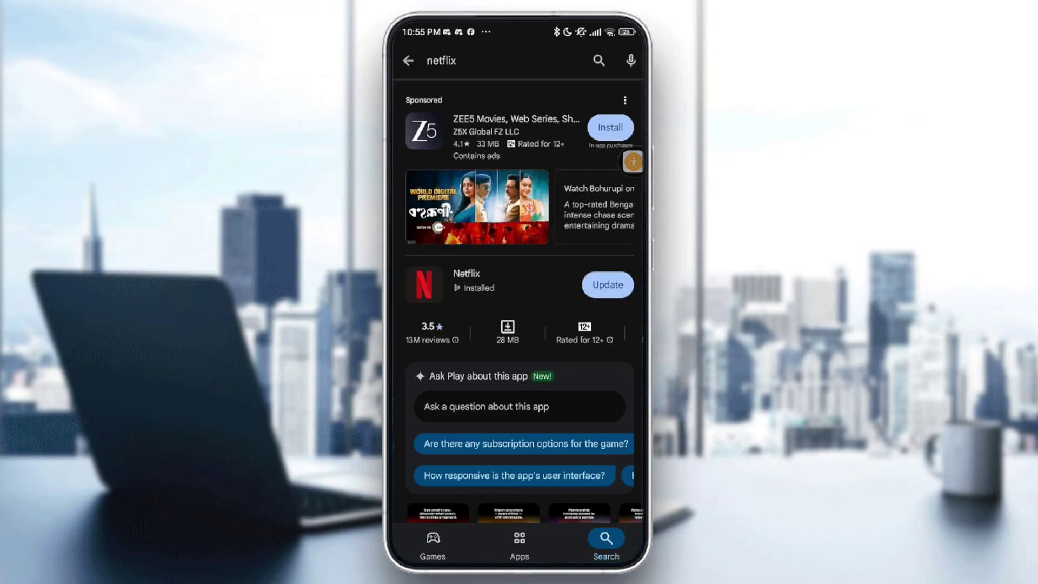
{"action": "left_click", "coordinate": [466, 280]}
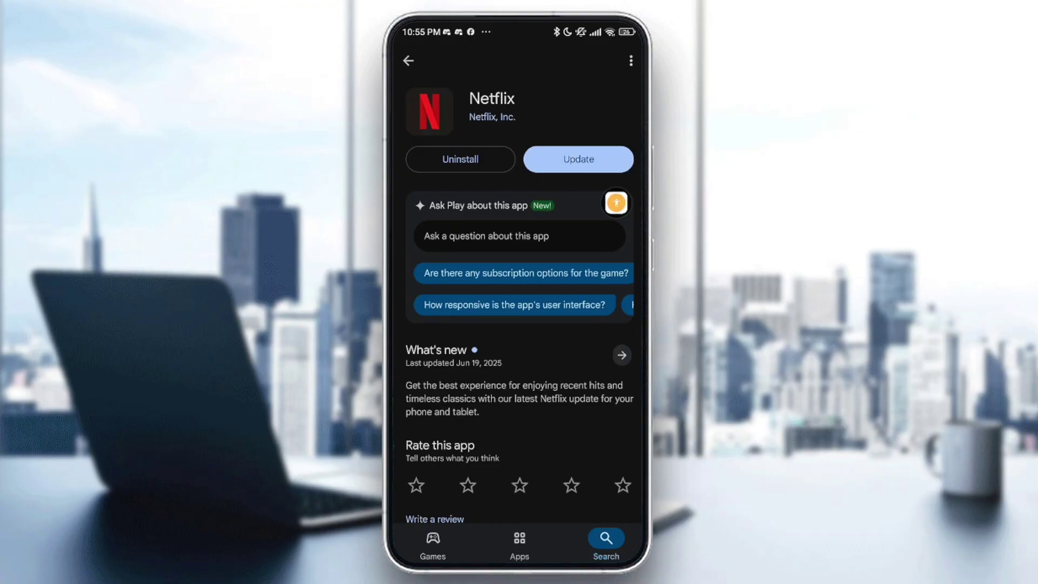
Update Netflix from its Play Store page and wait for installation to finish
{"action": "left_click", "coordinate": [586, 163]}
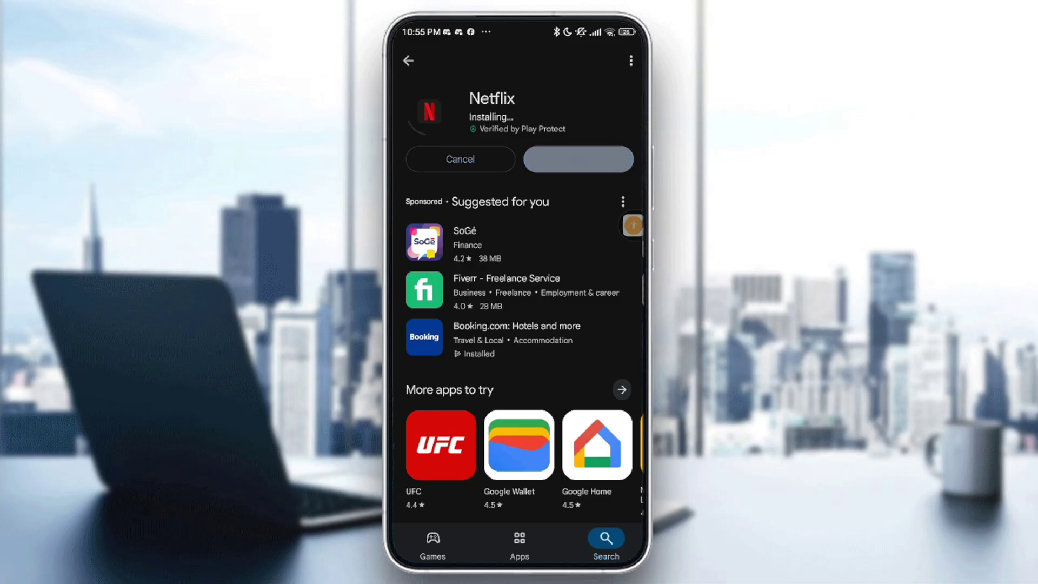
{"action": "mouse_move", "coordinate": [632, 225]}
{"action": "left_mouse_down"}
{"action": "mouse_move", "coordinate": [565, 173]}
{"action": "mouse_move", "coordinate": [633, 233]}
{"action": "left_mouse_up"}
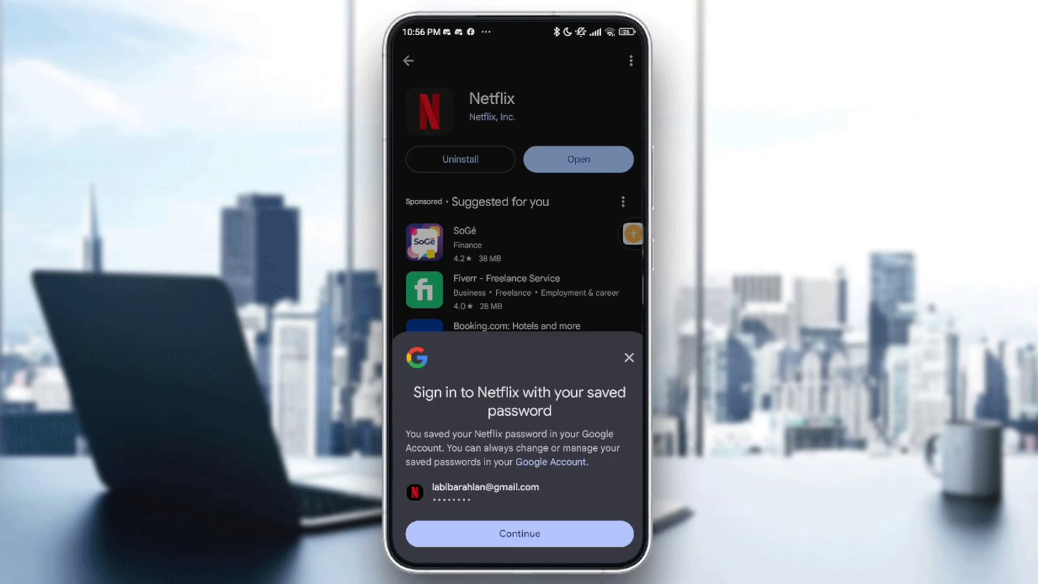
Dismiss Netflix's saved-password sign-in sheet and return to the home screen
{"action": "key", "text": "Escape"}
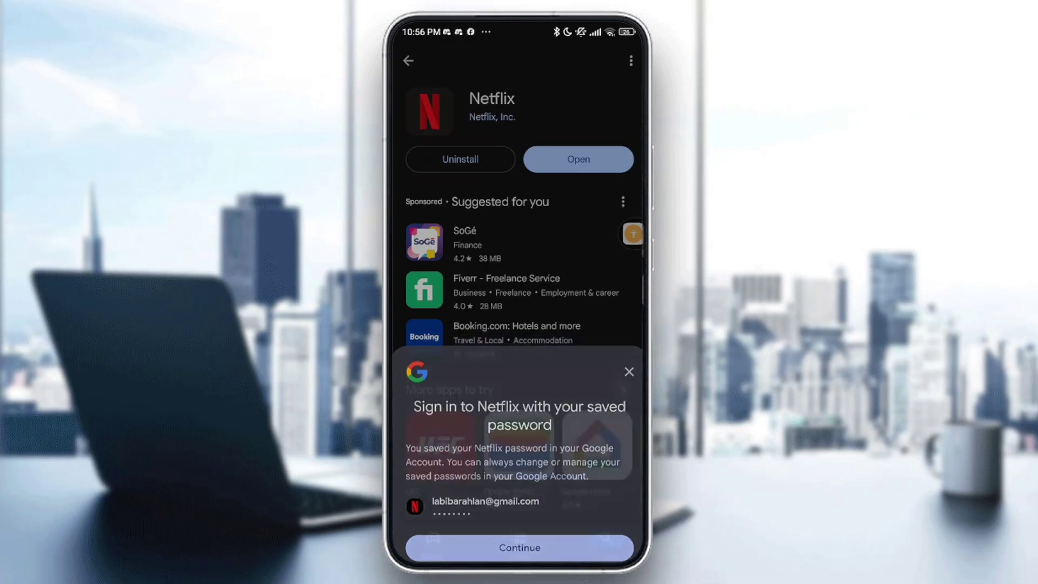
{"action": "key", "text": "super"}
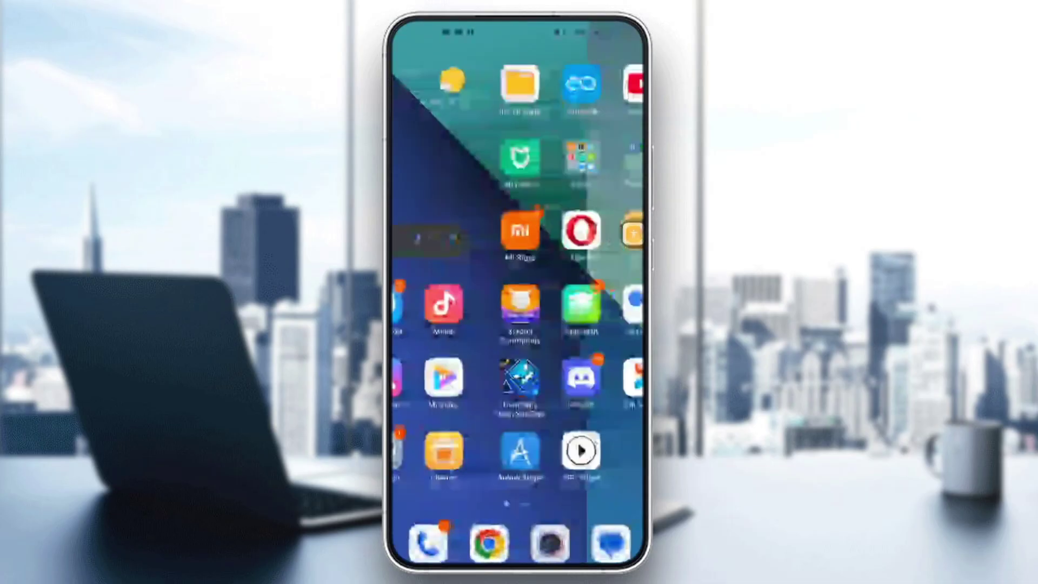